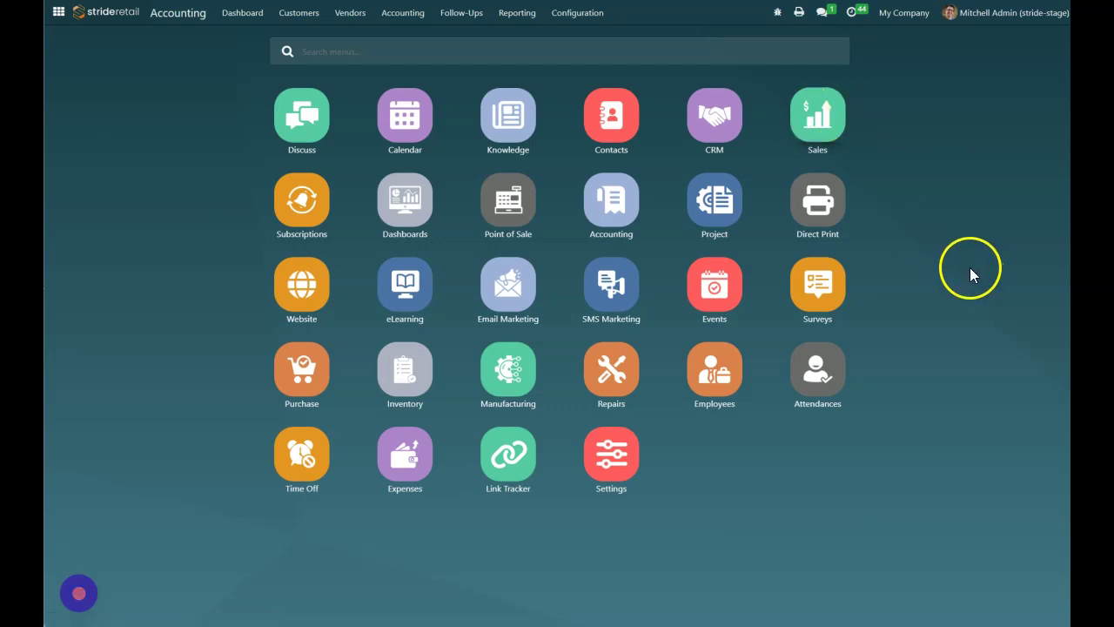
pyautogui.click(401, 373)
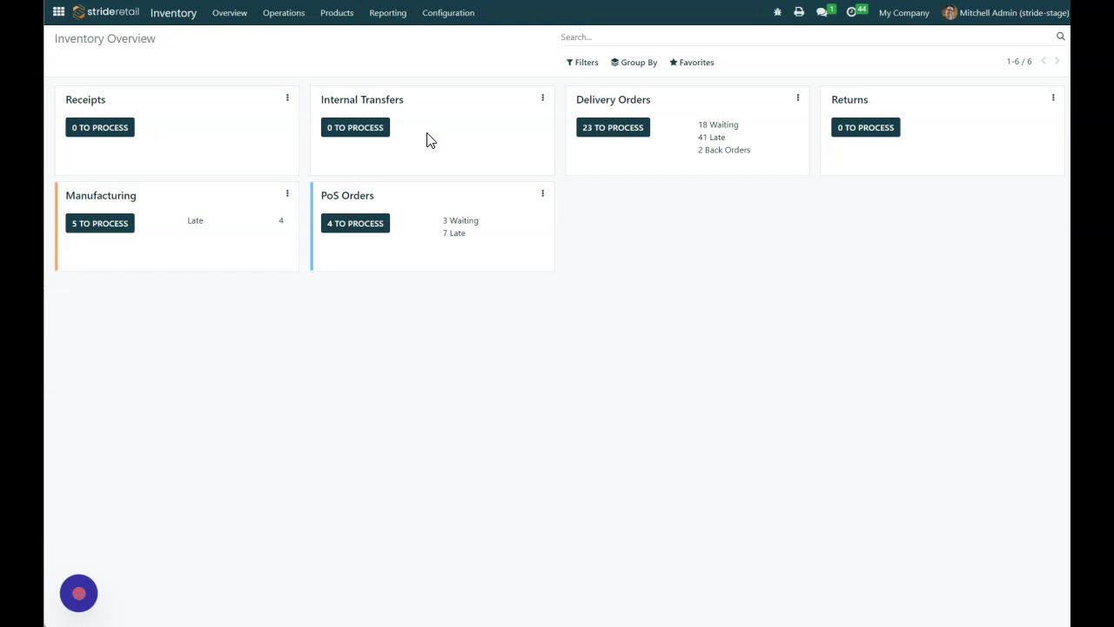
# Step: Start a new draft internal transfer from the Internal Transfers queue and choose its contact
pyautogui.click(353, 130)
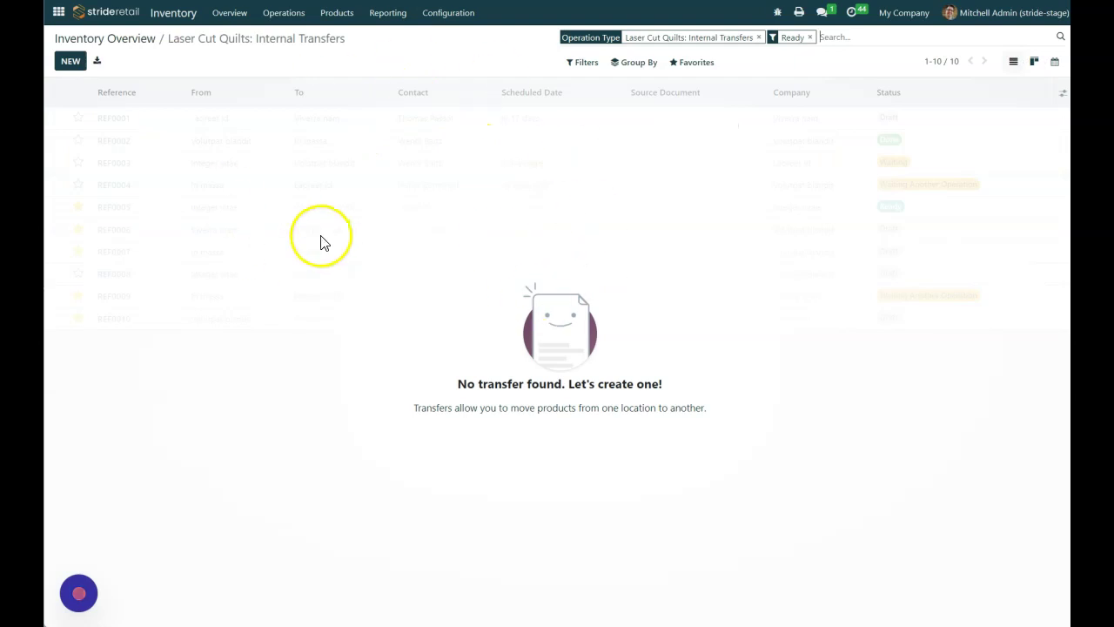
pyautogui.click(70, 61)
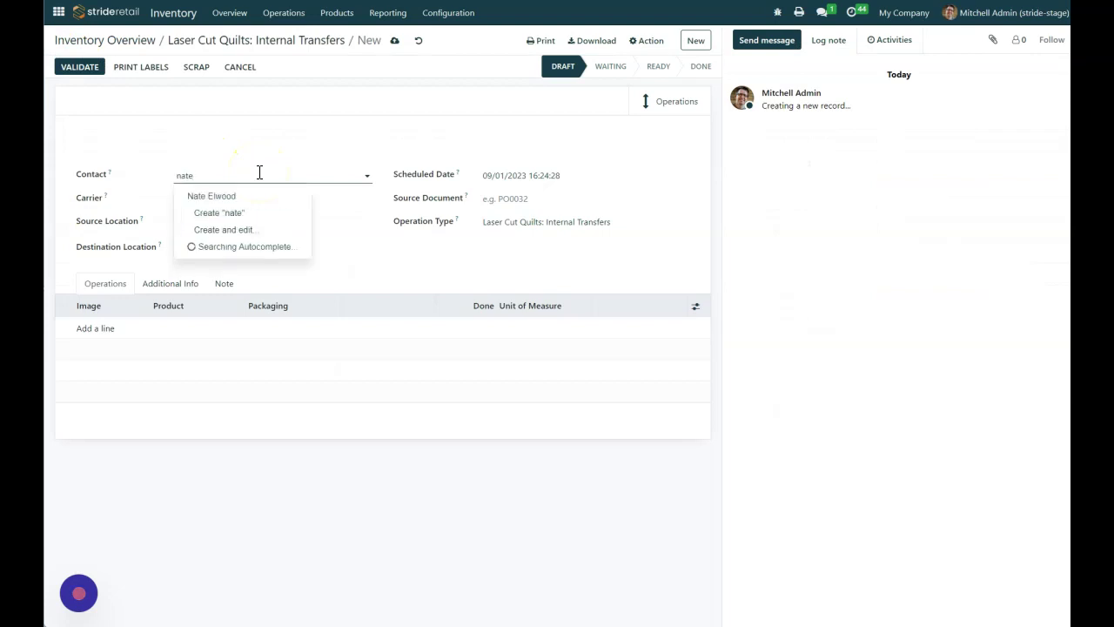
pyautogui.press('Return')
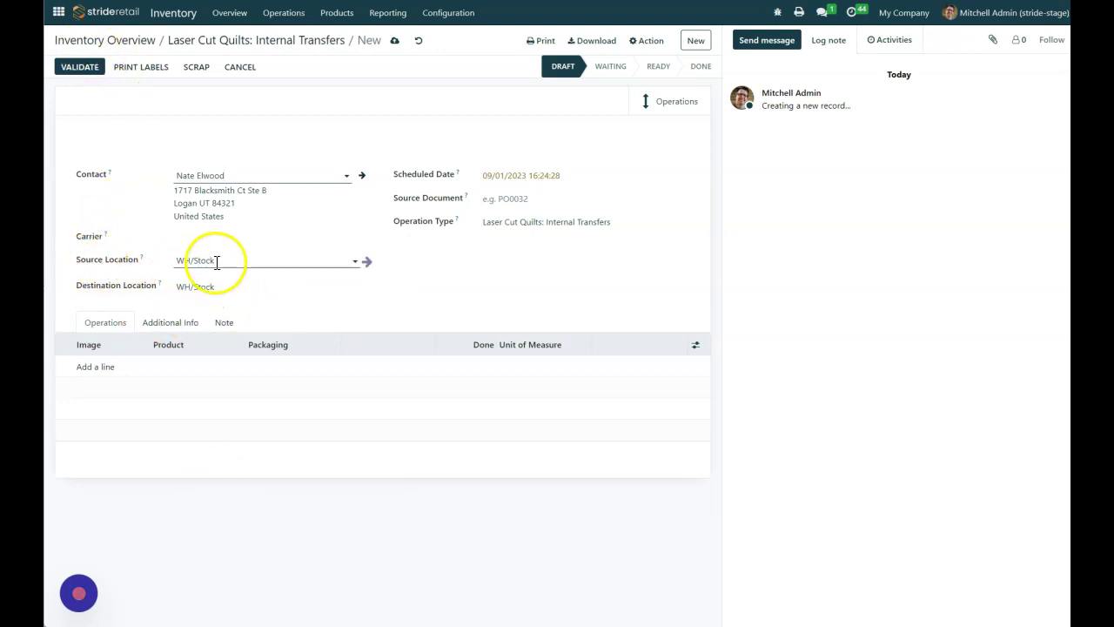
# Step: Change the transfer's destination location to Virtual Locations/In Store Use
pyautogui.click(254, 285)
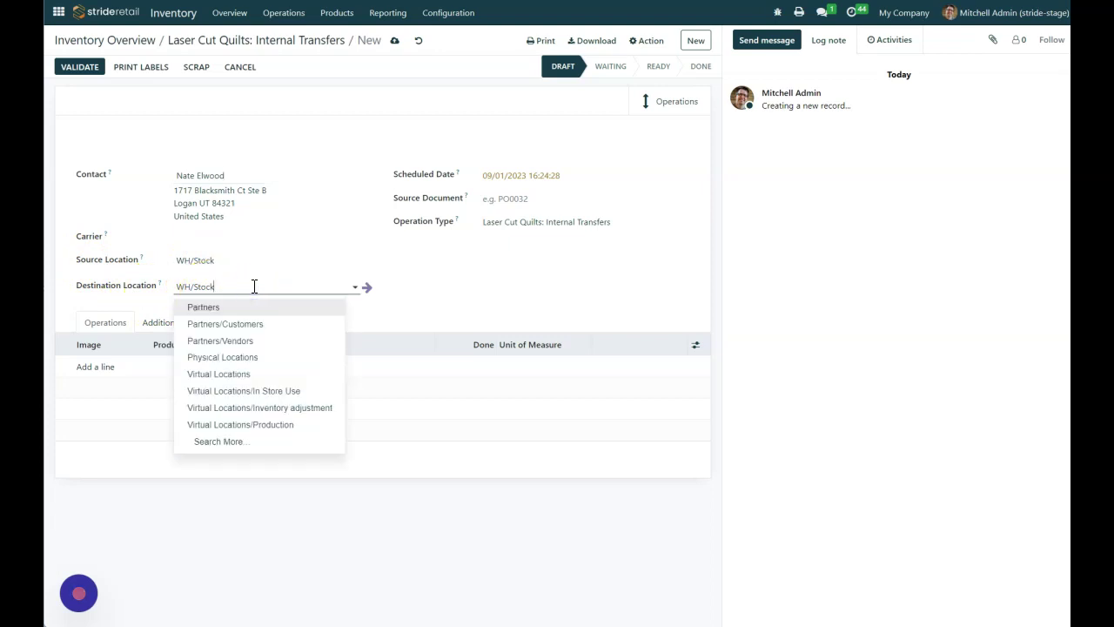
pyautogui.write('in')
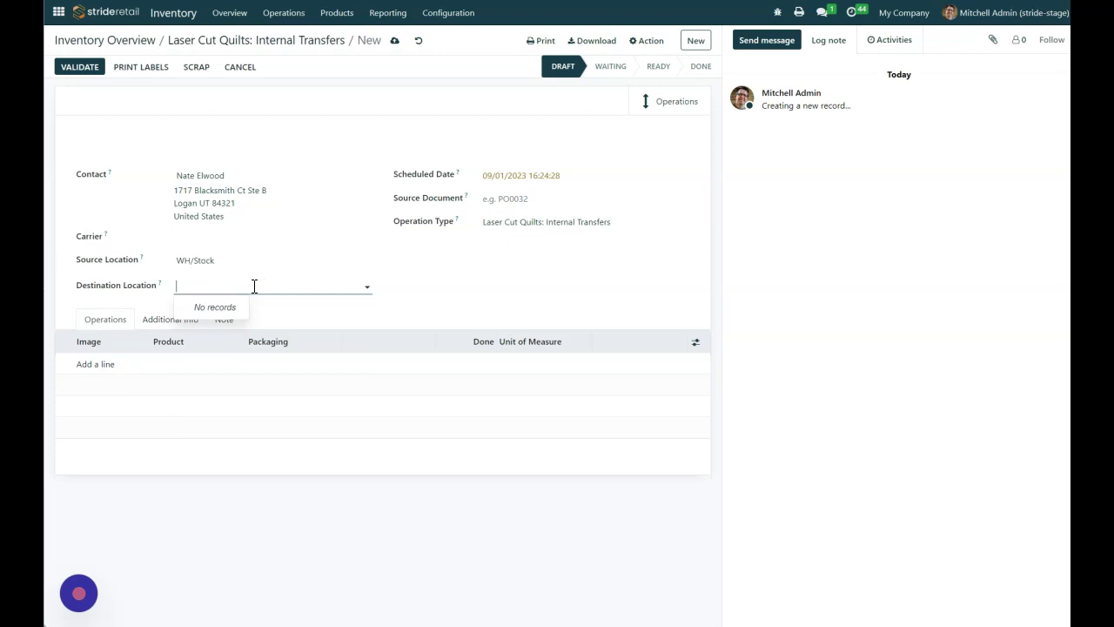
pyautogui.write('o')
pyautogui.write('in')
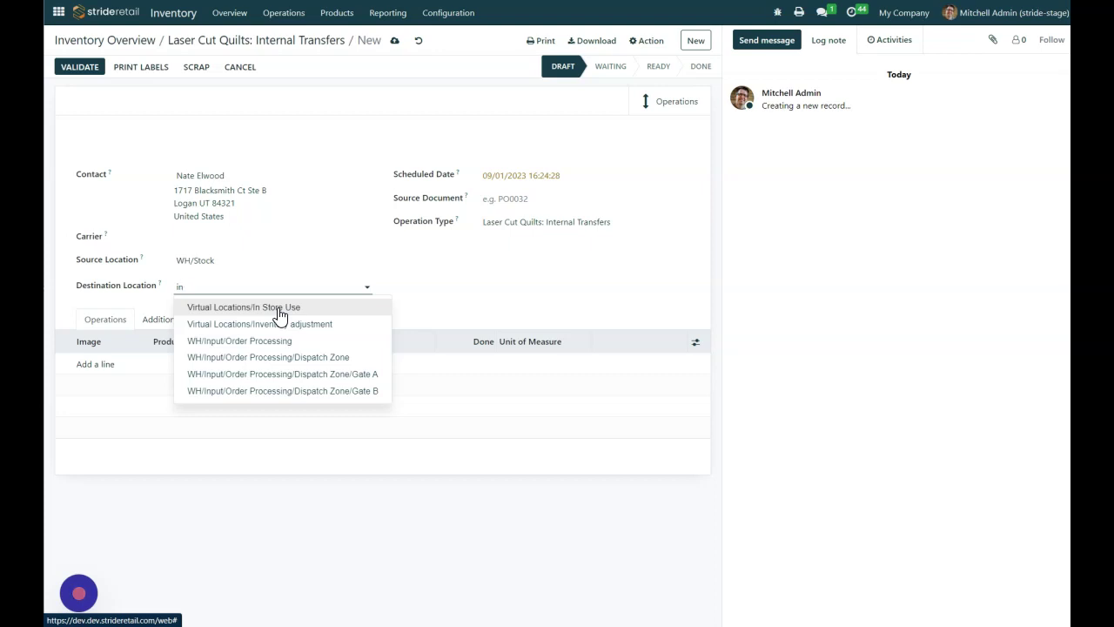
pyautogui.click(279, 311)
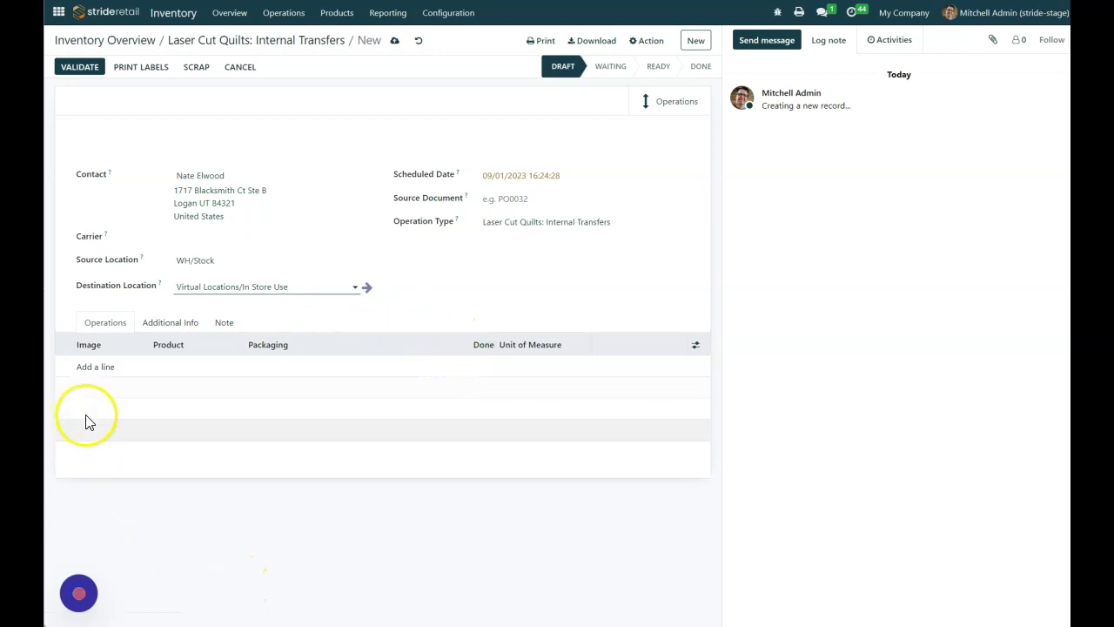
# Step: Add a [FURN_7777] Office Chair line and save the transfer as WH/INT/00004
pyautogui.click(95, 368)
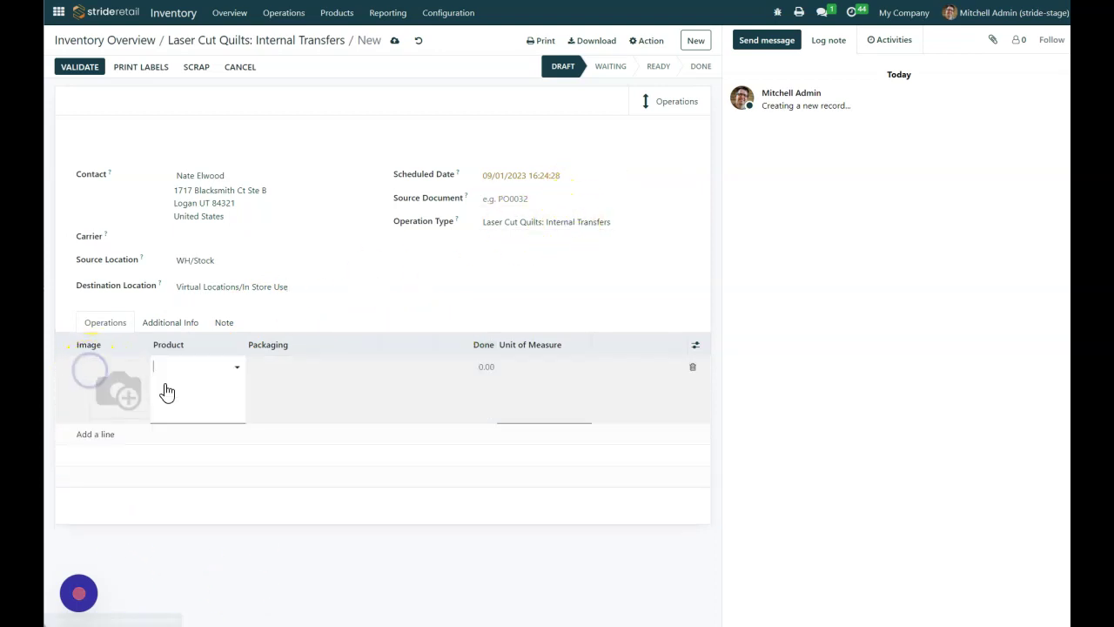
pyautogui.write('777')
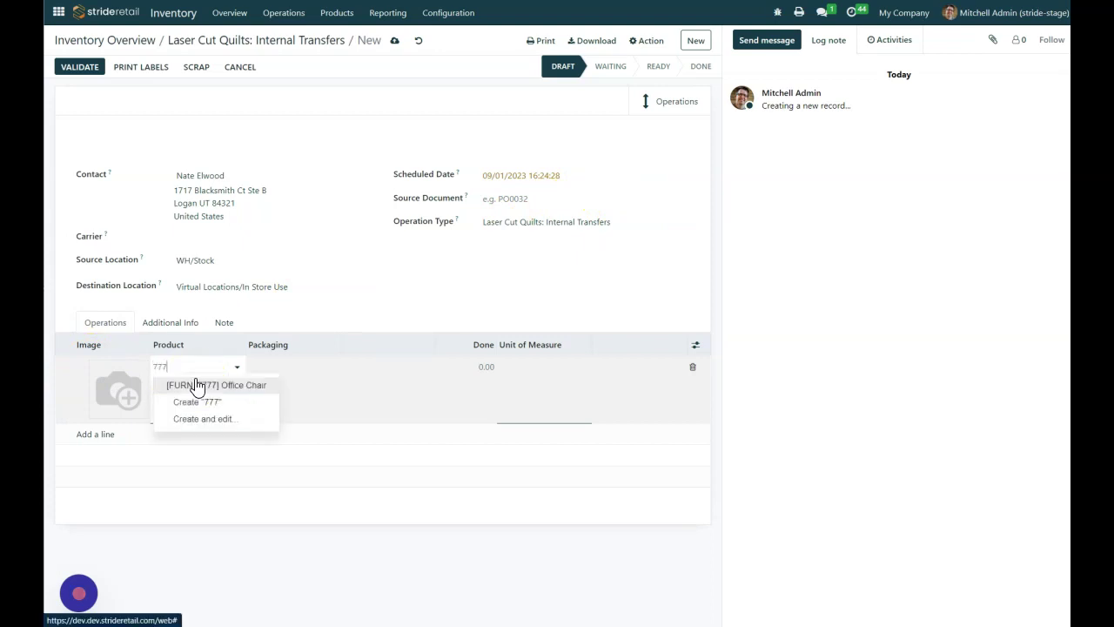
pyautogui.click(229, 386)
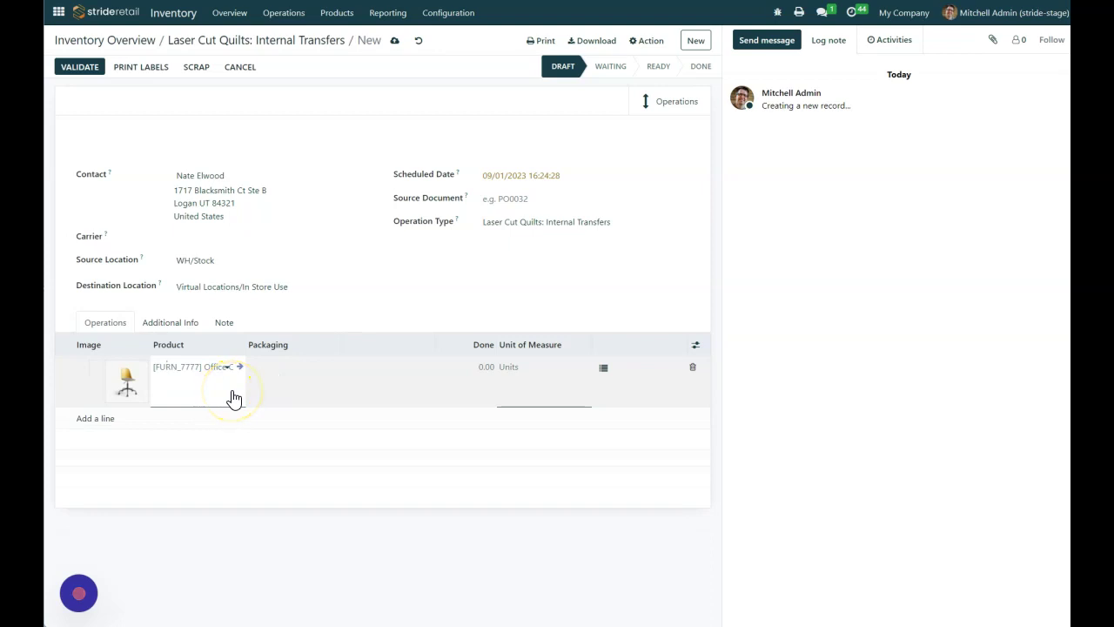
pyautogui.click(258, 345)
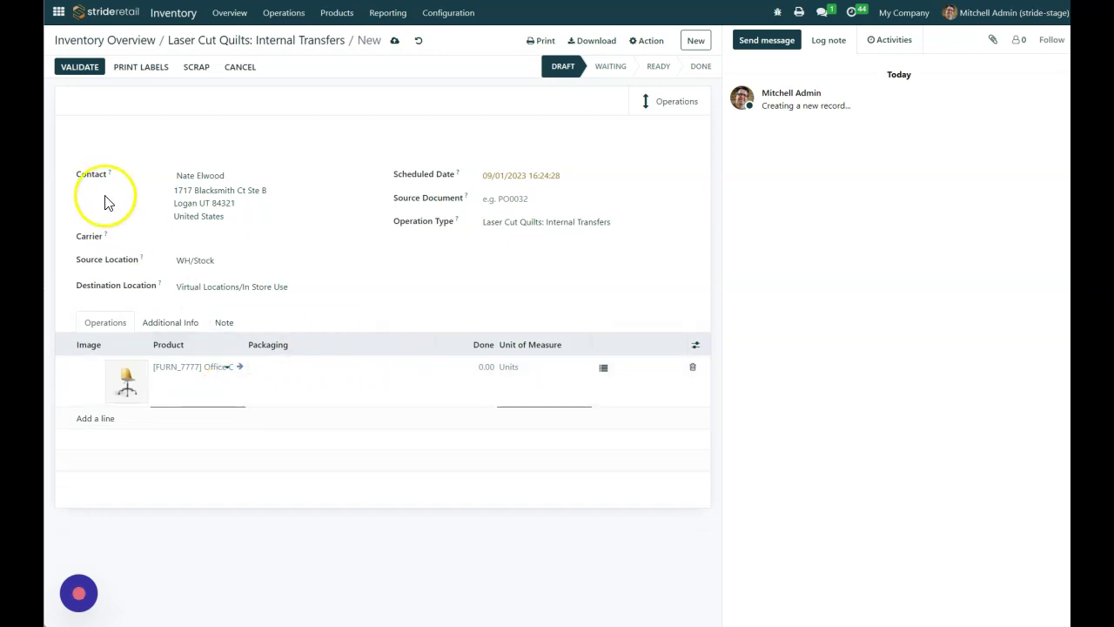
pyautogui.click(393, 41)
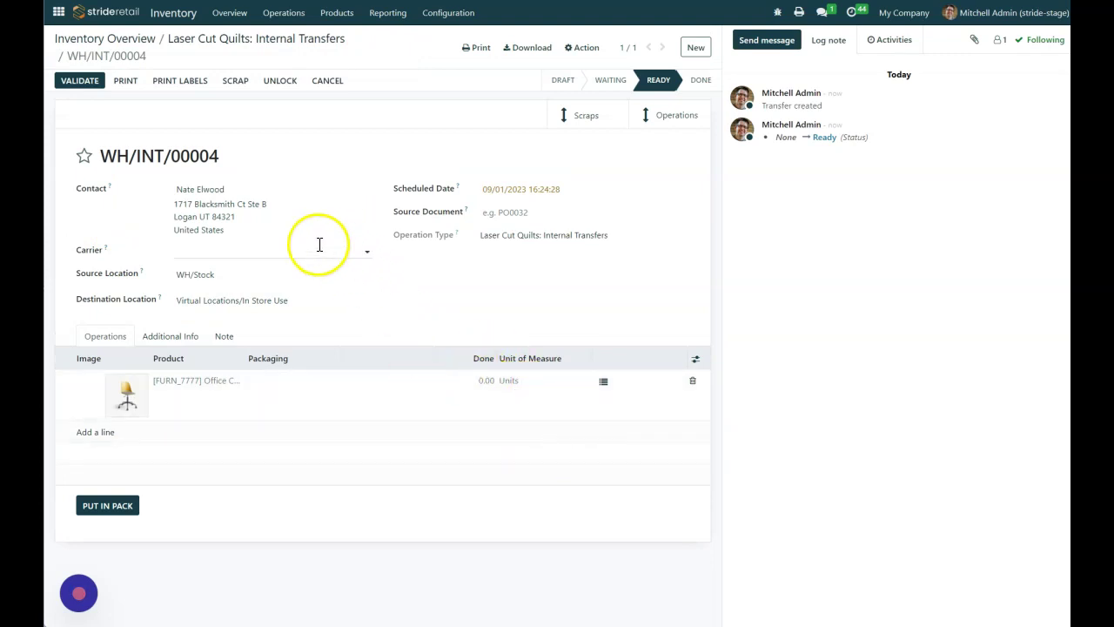
pyautogui.click(339, 19)
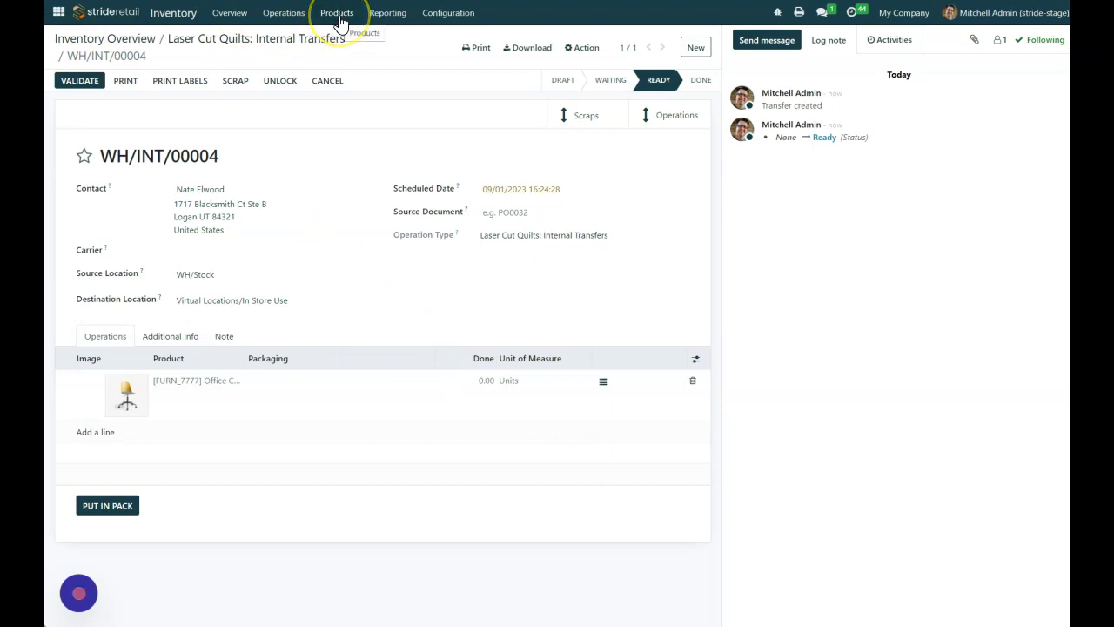
pyautogui.click(340, 20)
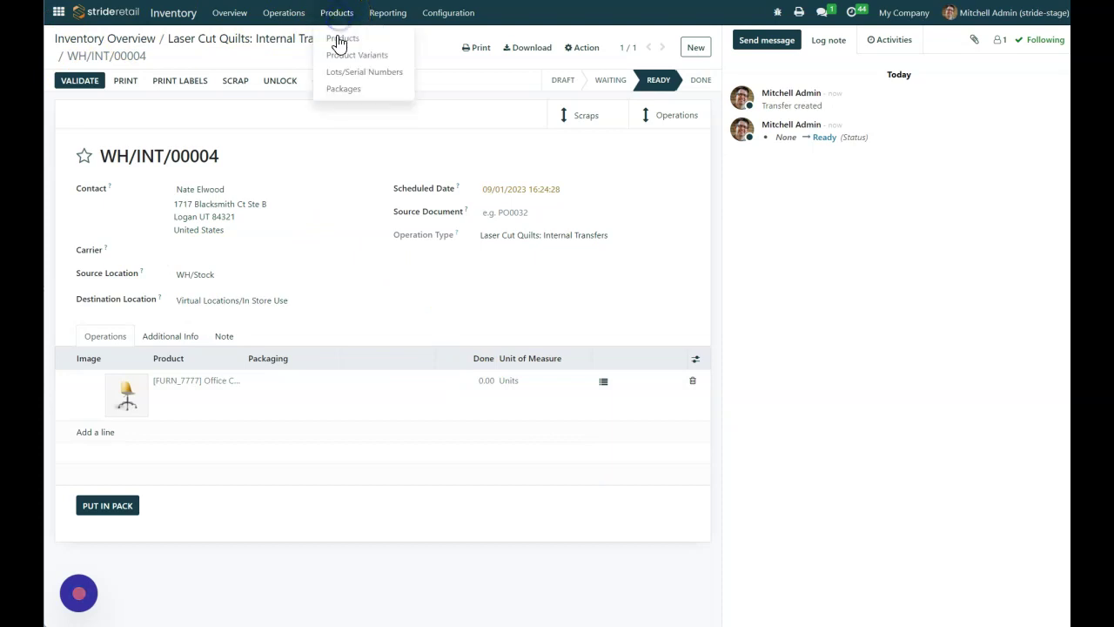
pyautogui.click(339, 40)
pyautogui.click(478, 417)
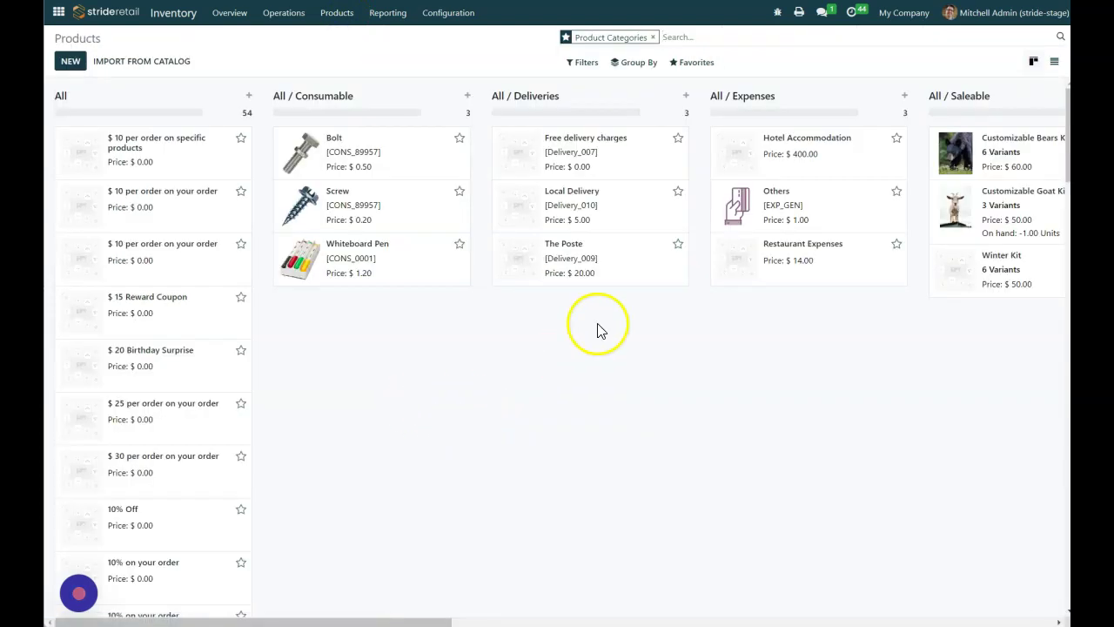
pyautogui.write('7777')
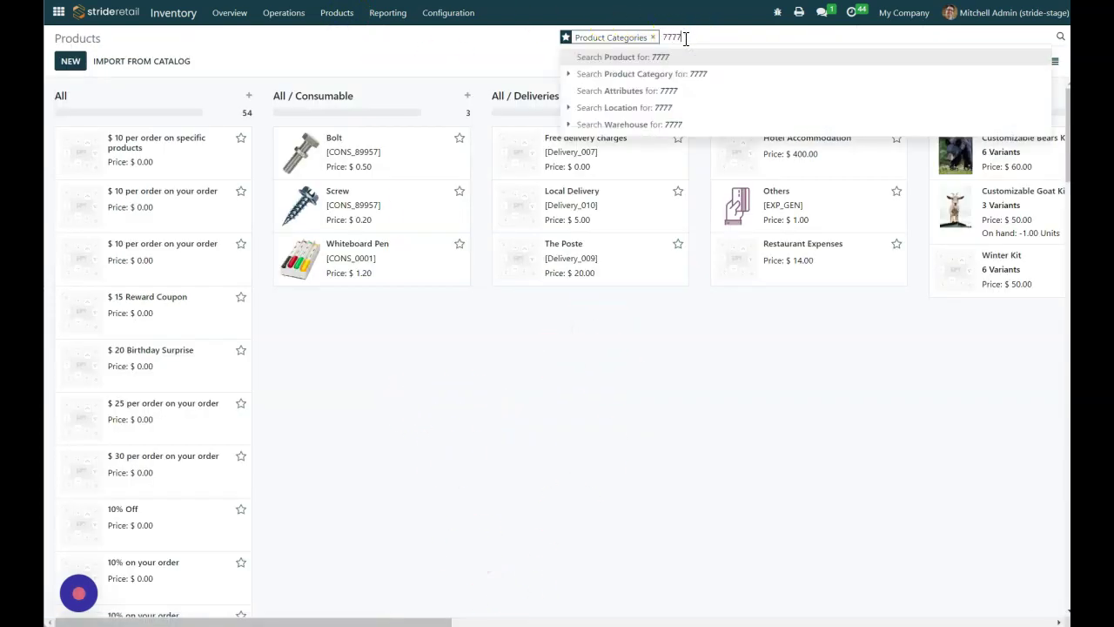
pyautogui.press('Return')
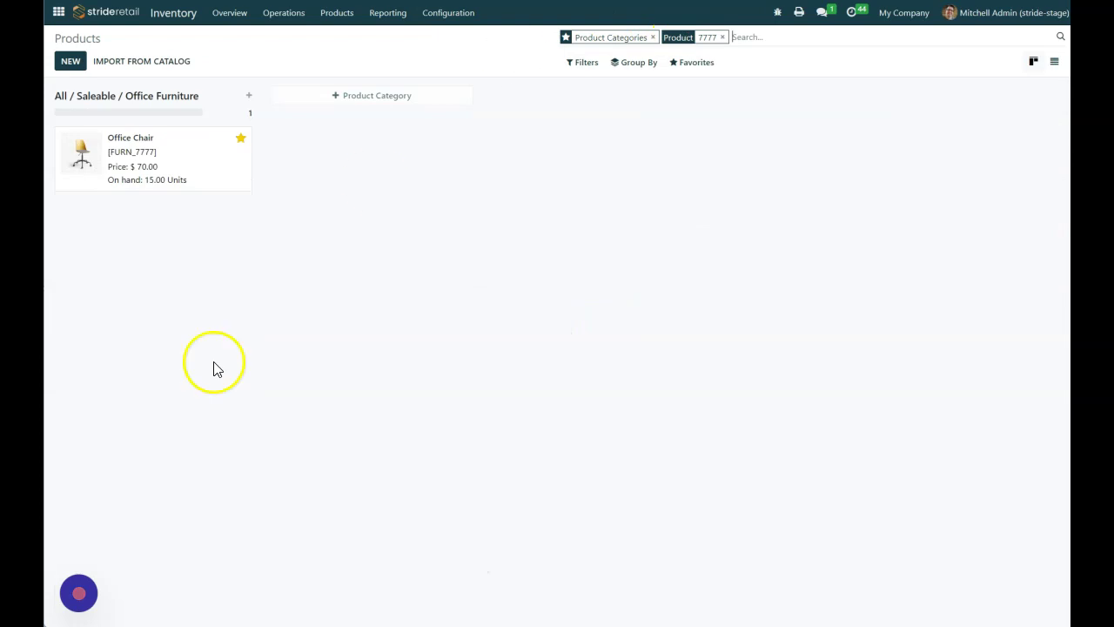
pyautogui.click(748, 37)
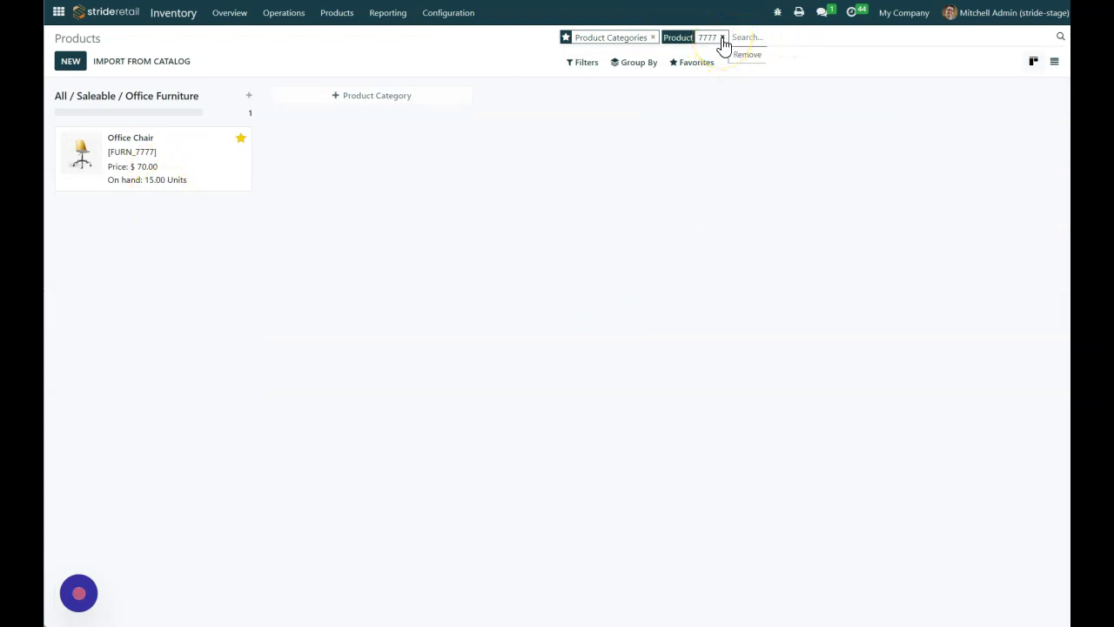
pyautogui.click(723, 38)
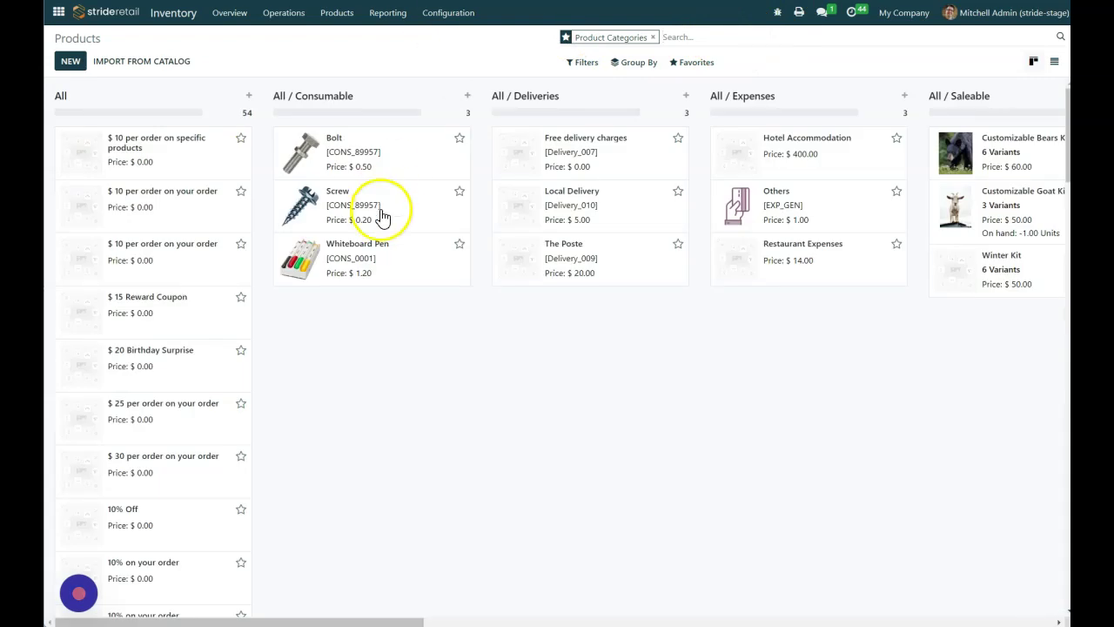
# Step: Open transfer WH/INT/00004 from the Internal Transfers to-process list
pyautogui.click(176, 19)
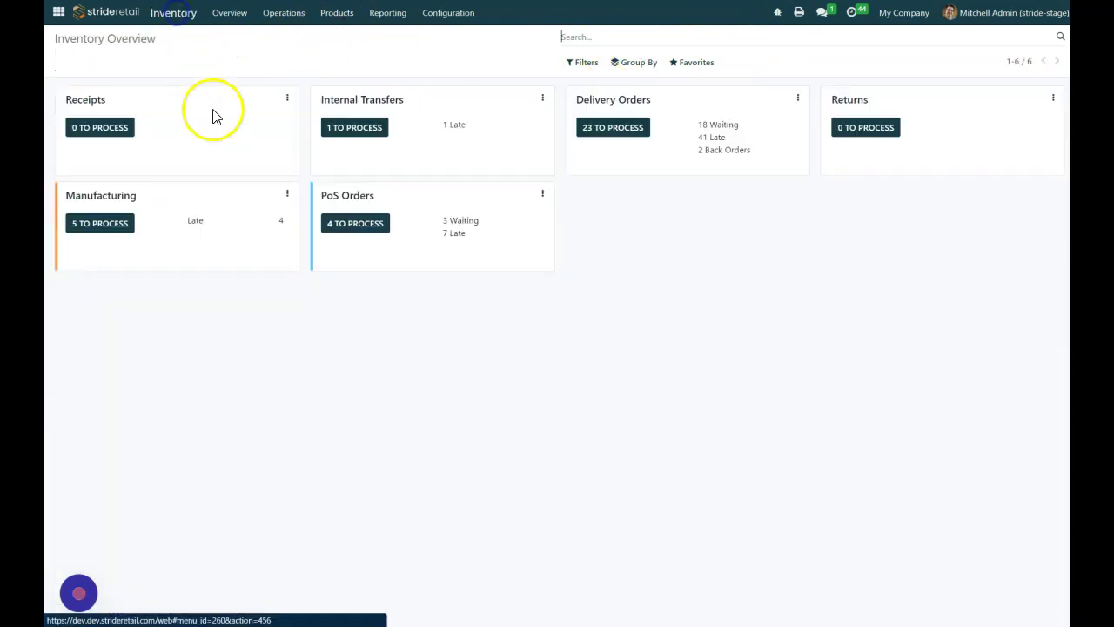
pyautogui.click(351, 140)
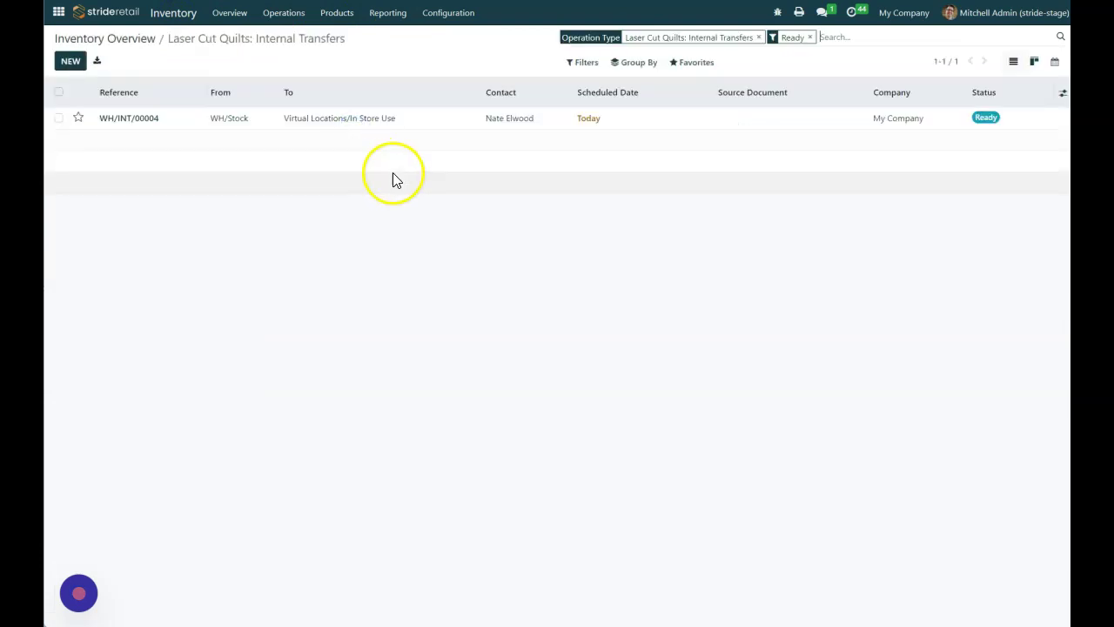
pyautogui.click(289, 121)
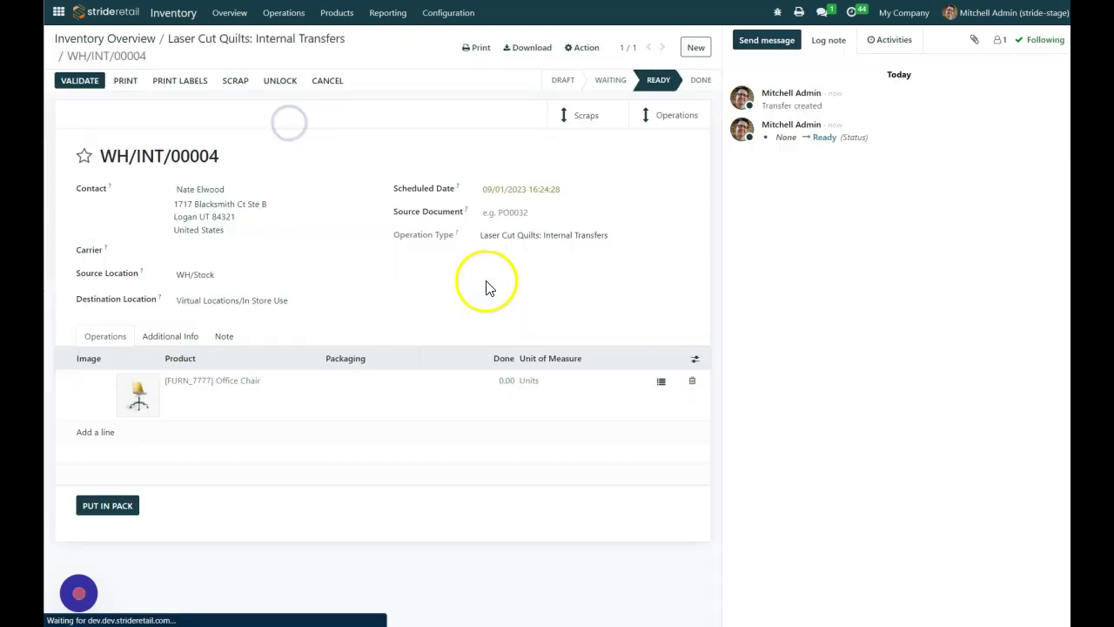
# Step: Set the Office Chair line's done quantity to 1
pyautogui.click(478, 393)
pyautogui.write('1')
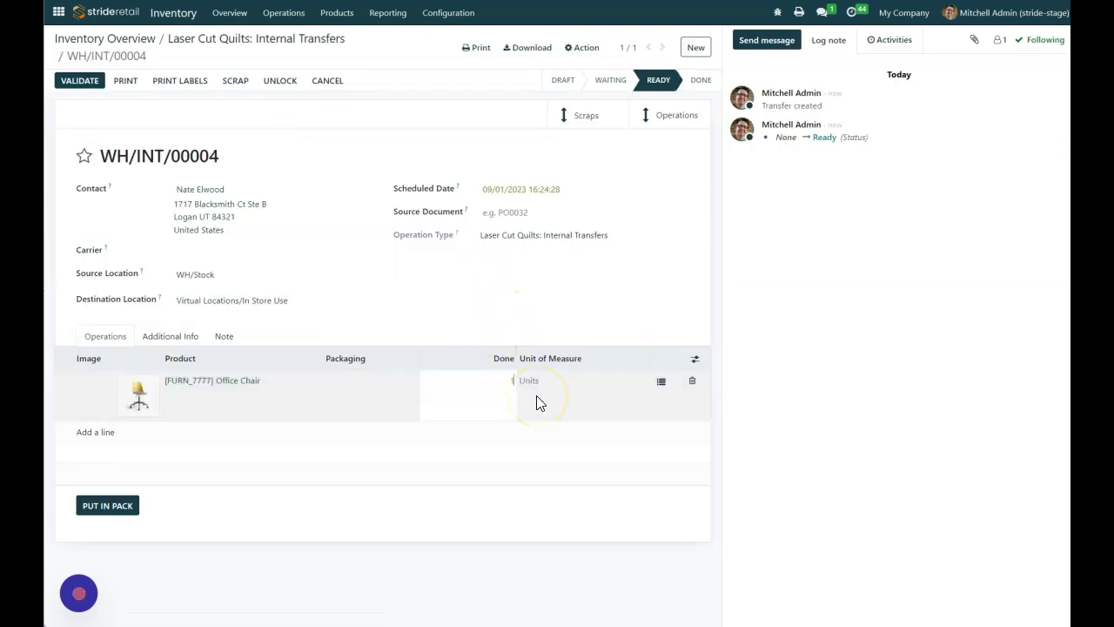
pyautogui.click(493, 320)
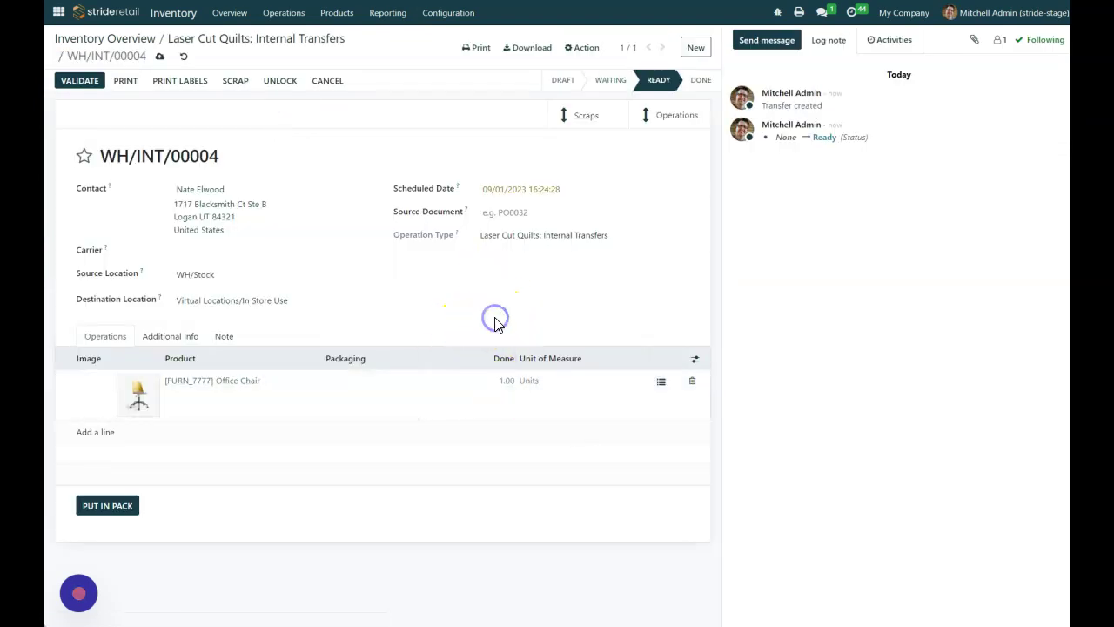
# Step: Validate WH/INT/00004 and check its valuation: Office Chair -1.00, total $-55.00
pyautogui.click(79, 82)
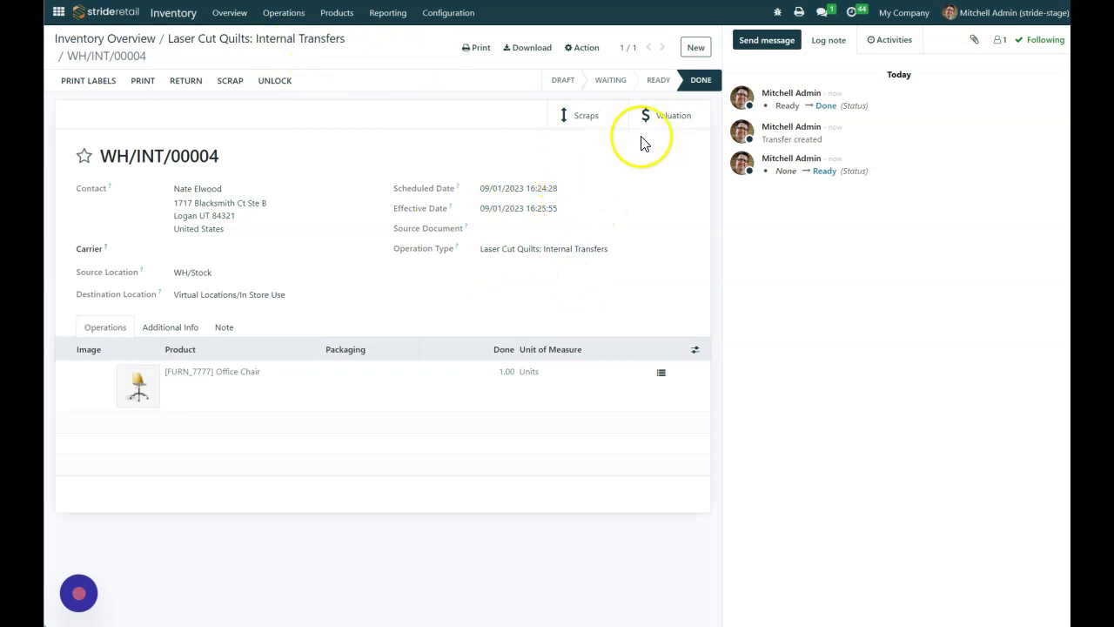
pyautogui.click(673, 116)
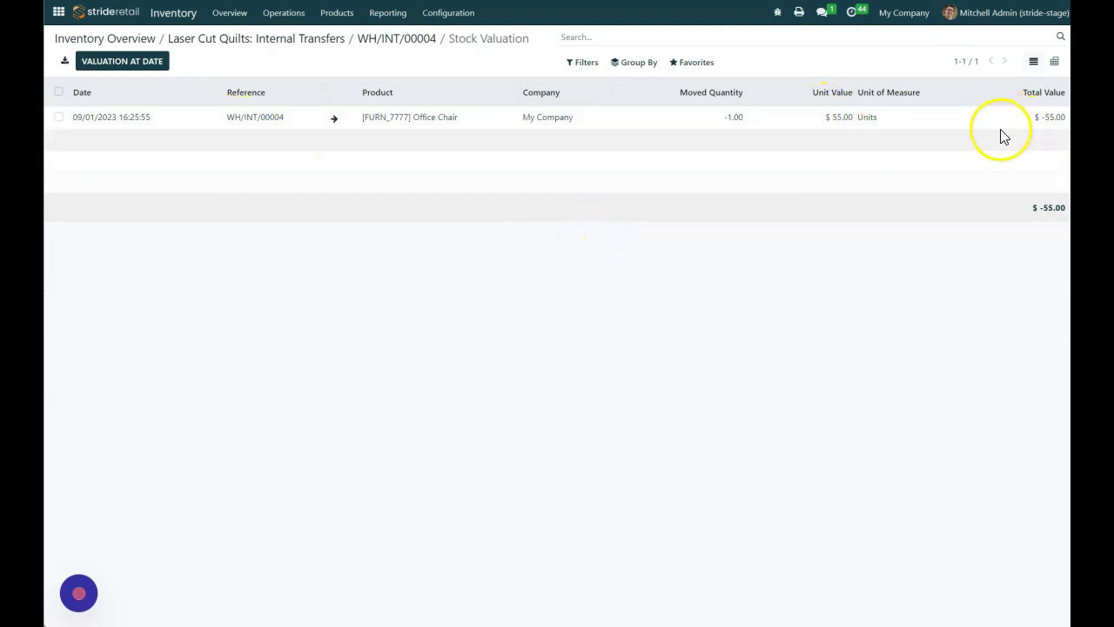
# Step: Search the Products list for 7777 to confirm the Office Chair has 14.00 Units on hand
pyautogui.click(387, 39)
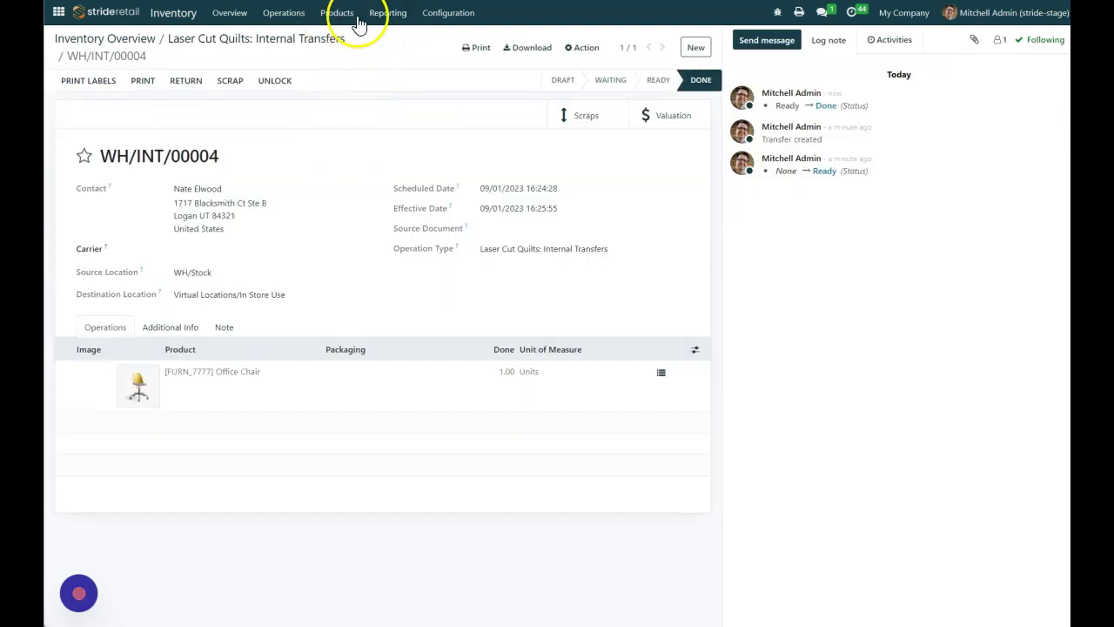
pyautogui.click(338, 15)
pyautogui.click(344, 40)
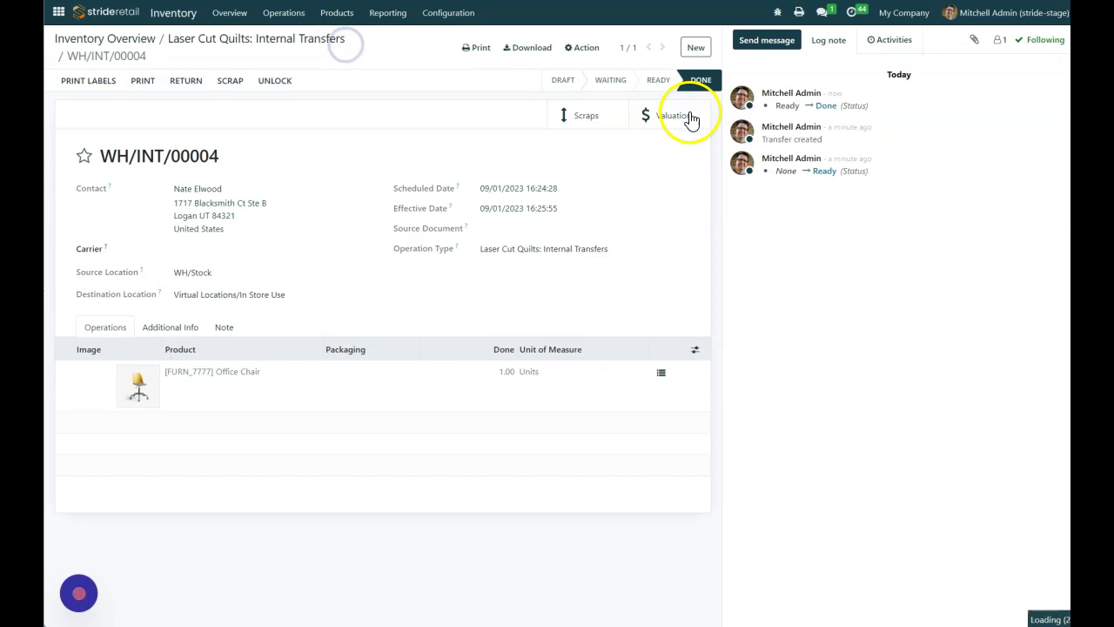
pyautogui.click(681, 38)
pyautogui.write('77')
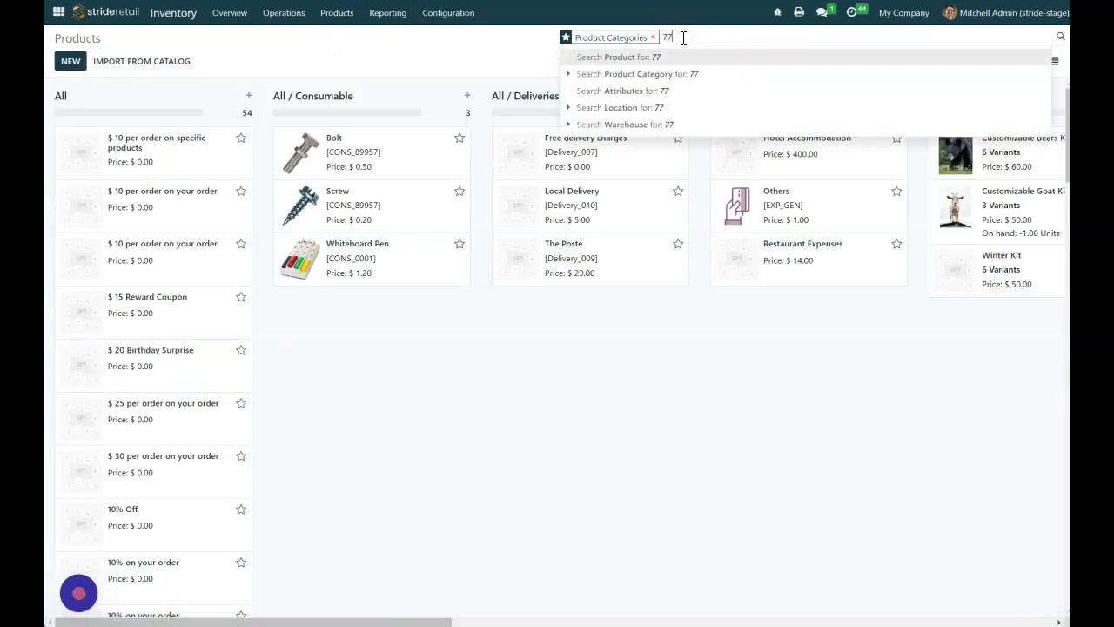
pyautogui.write('77')
pyautogui.press('Return')
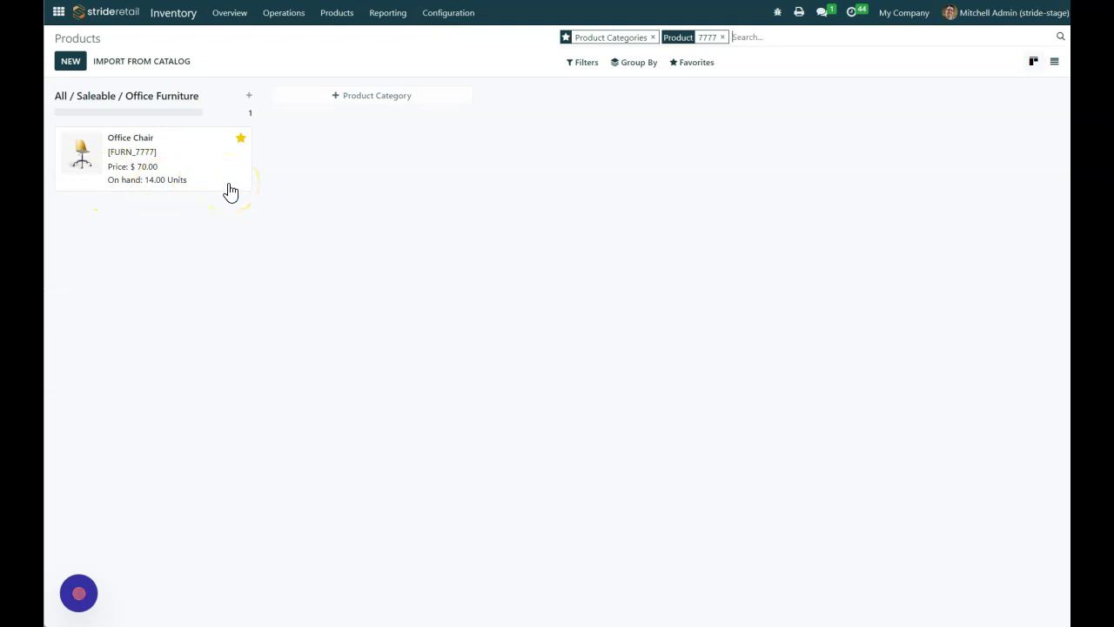
pyautogui.click(228, 321)
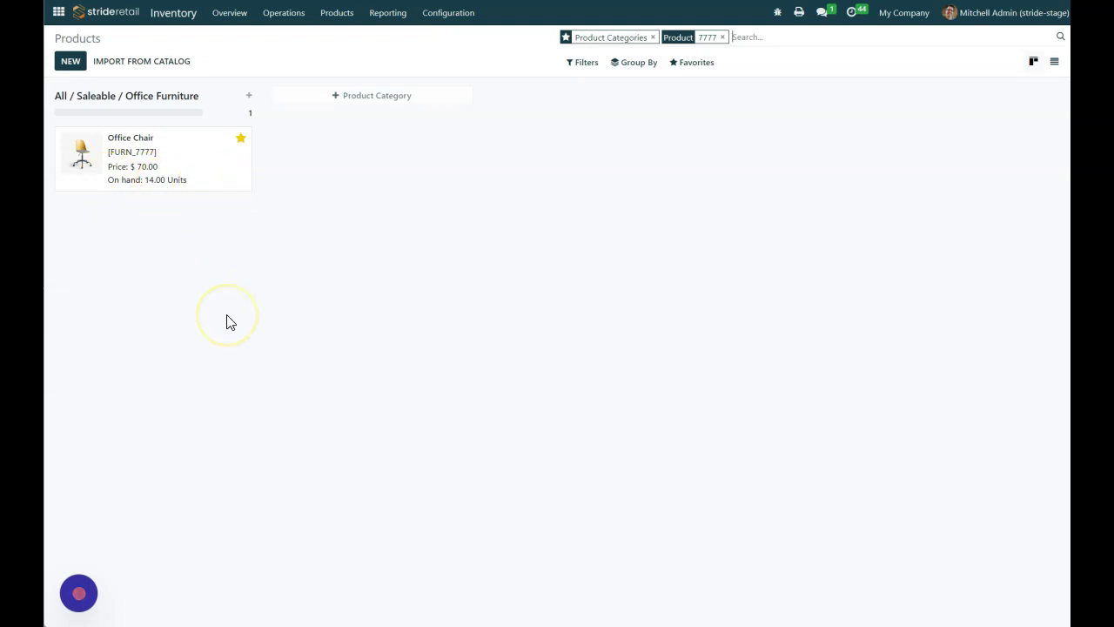